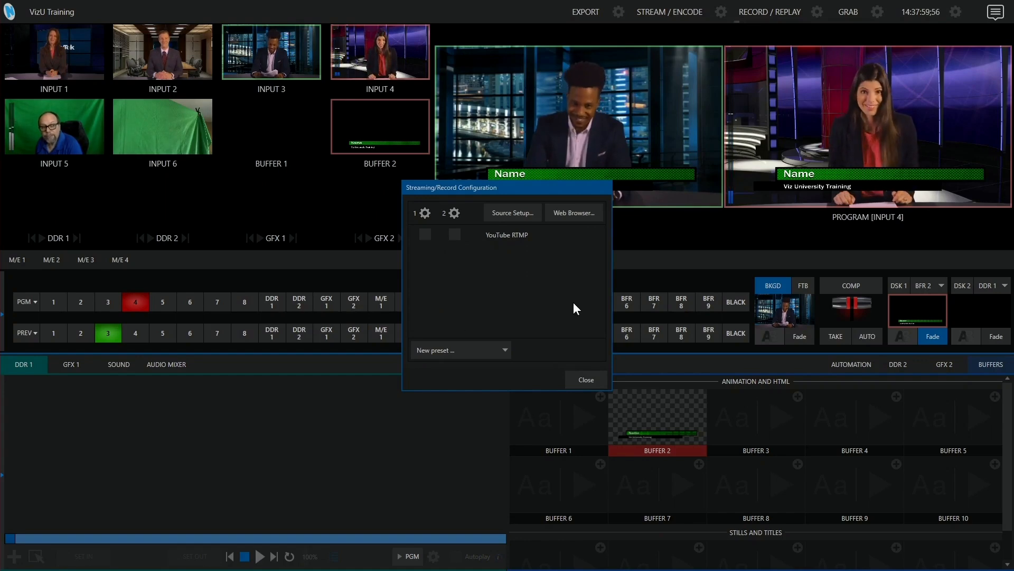
# Step: Add a File Capture preset to the streaming configuration, keeping its default connection name, file name and destination
pyautogui.moveTo(523, 234)
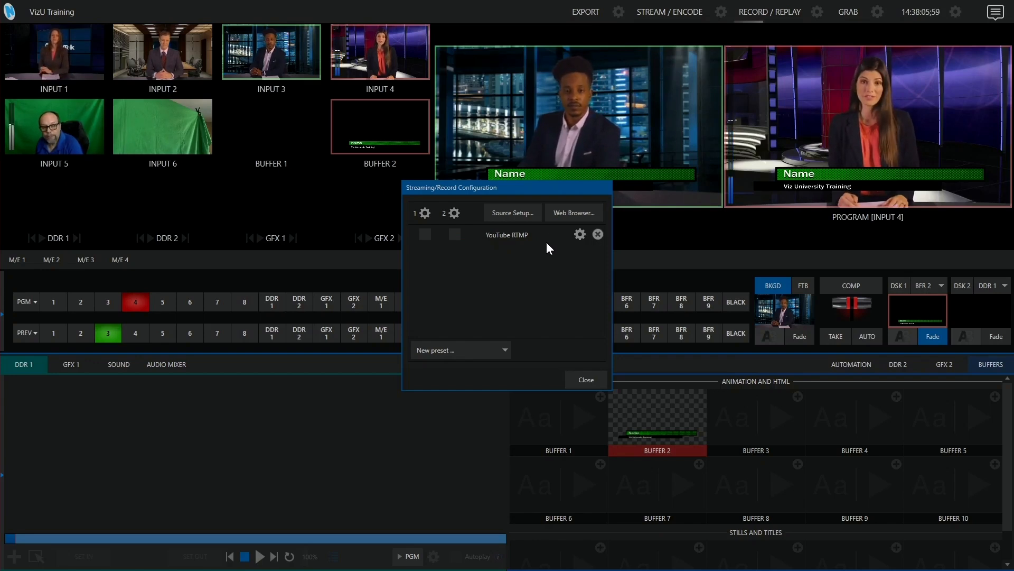
pyautogui.click(475, 347)
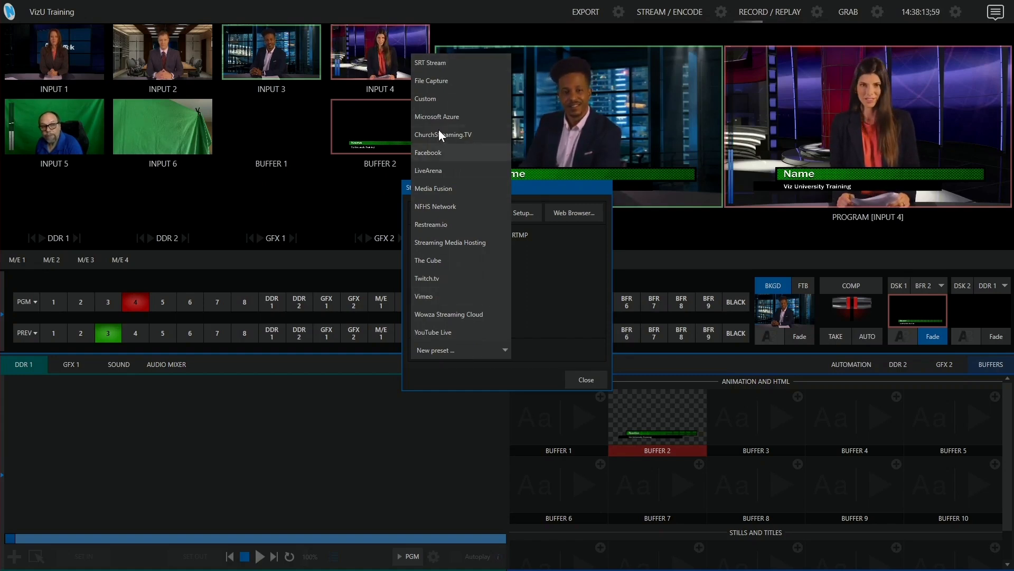
pyautogui.click(436, 81)
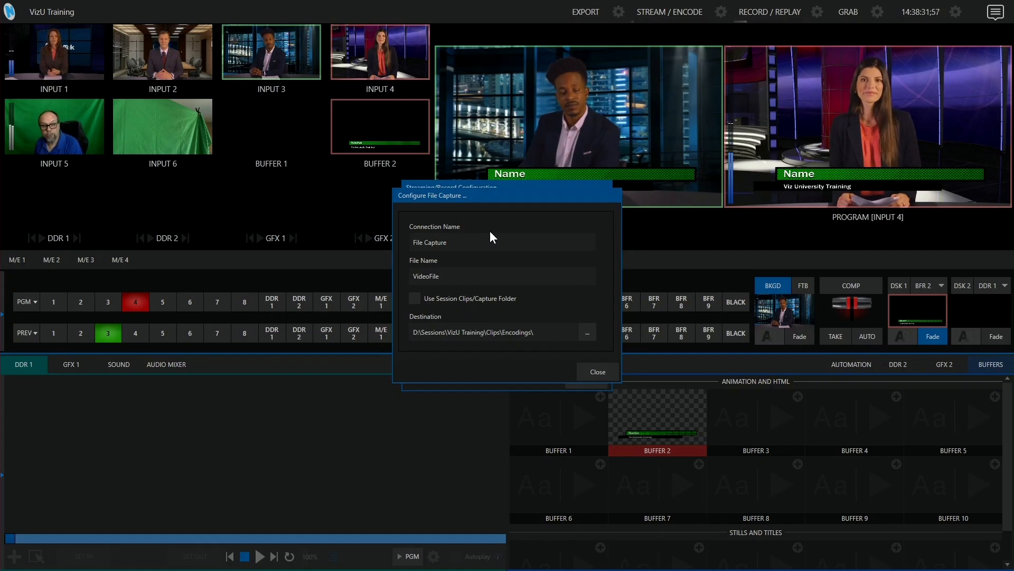
pyautogui.click(593, 374)
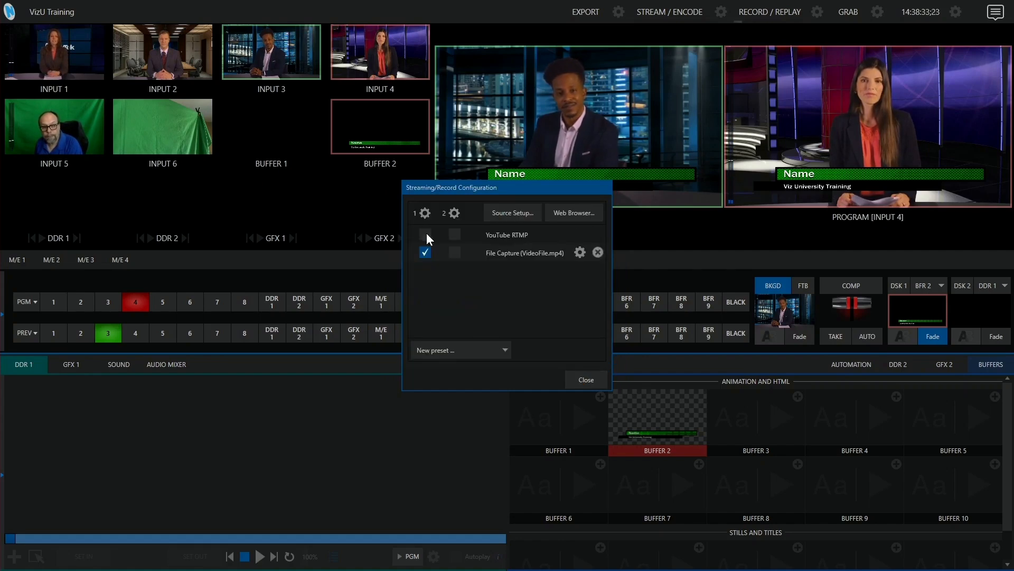
# Step: Add an SRT Stream preset, keeping the Host Local SRT Stream connection type and server port 10000
pyautogui.click(458, 346)
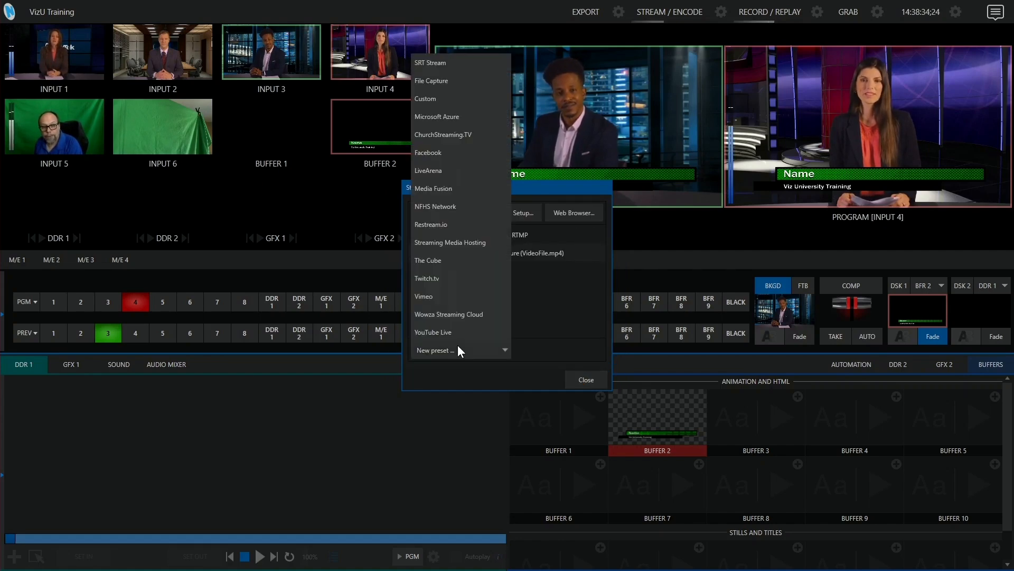
pyautogui.click(441, 63)
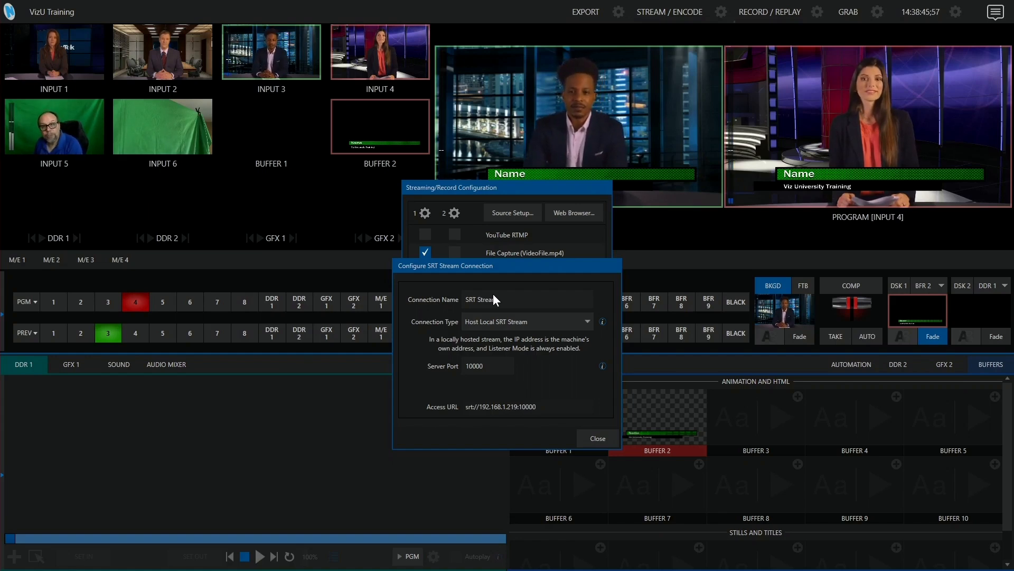
pyautogui.click(598, 438)
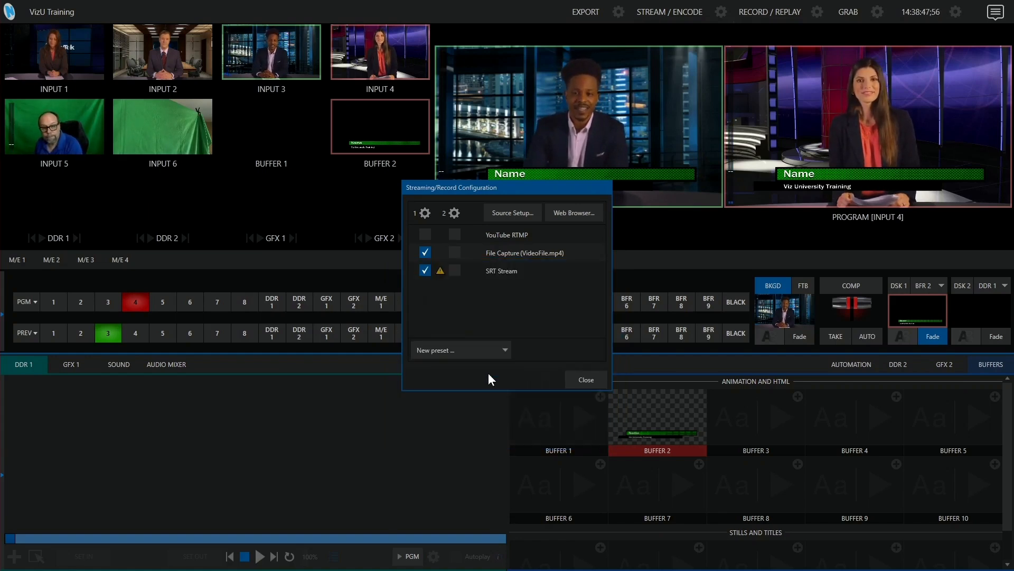
# Step: Add a Custom connection preset, leaving its server address, stream ID and login fields blank
pyautogui.click(457, 351)
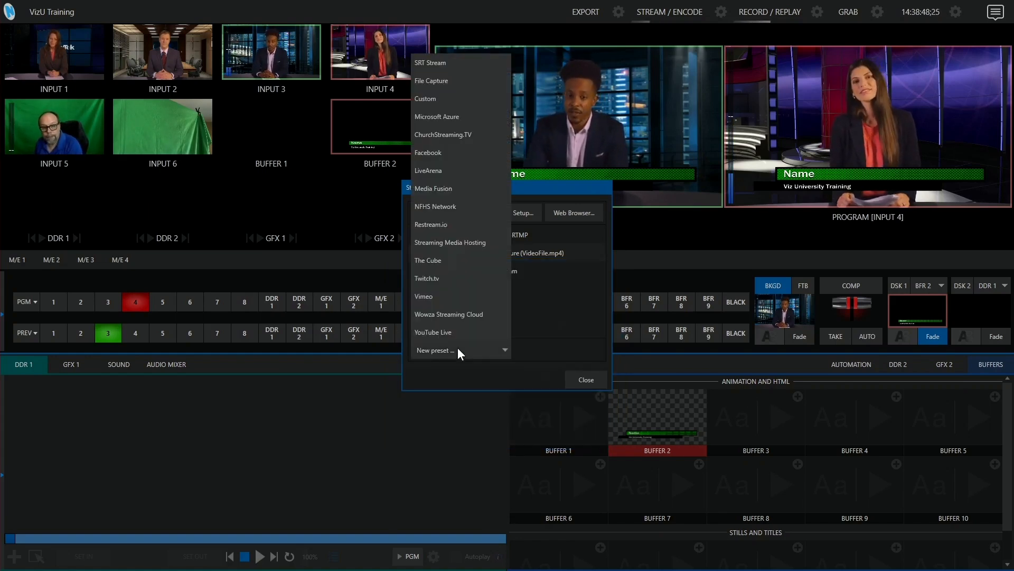
pyautogui.click(429, 99)
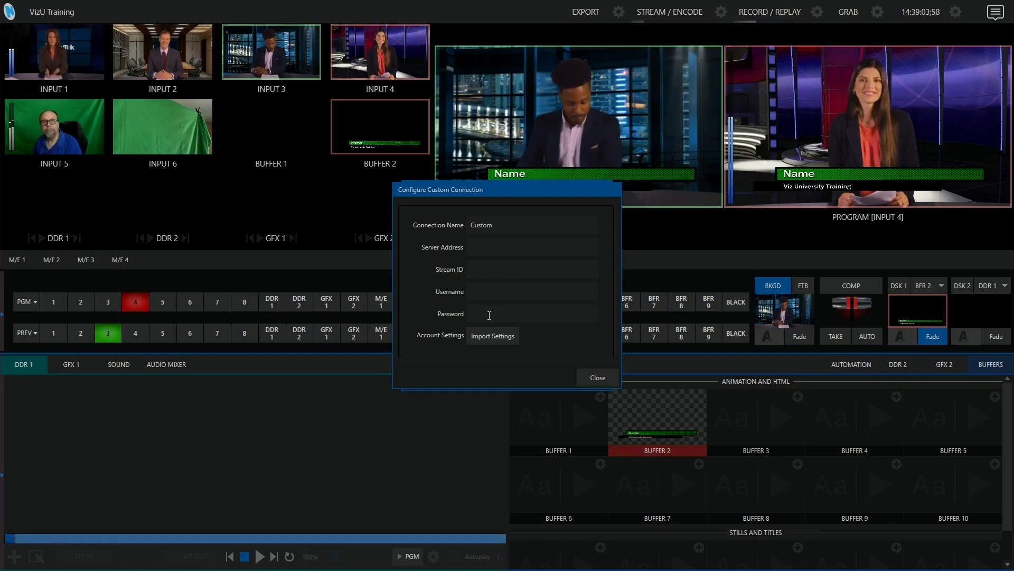
pyautogui.click(586, 374)
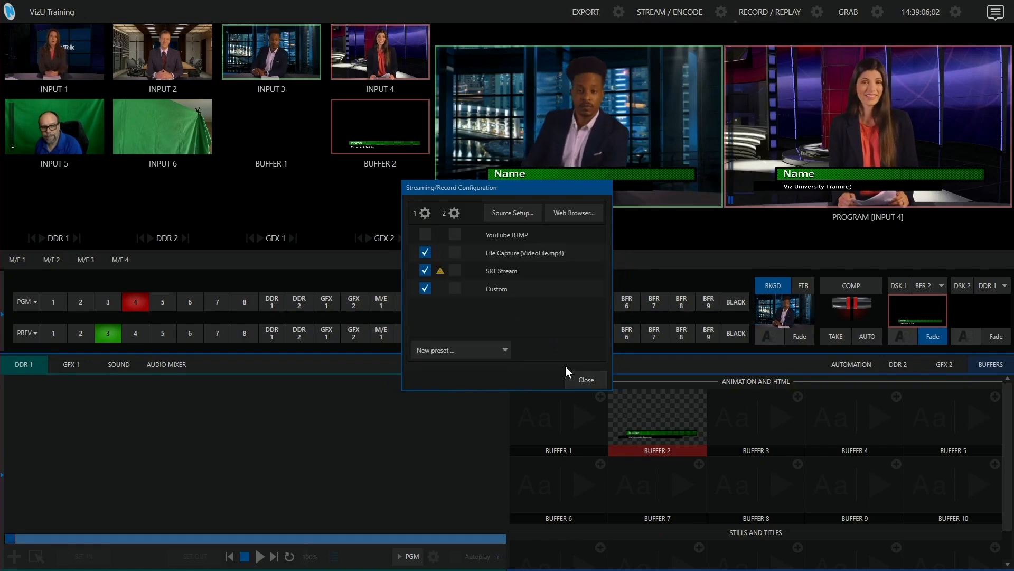
# Step: Add a Facebook preset to the streaming configuration without logging in to an account
pyautogui.click(490, 350)
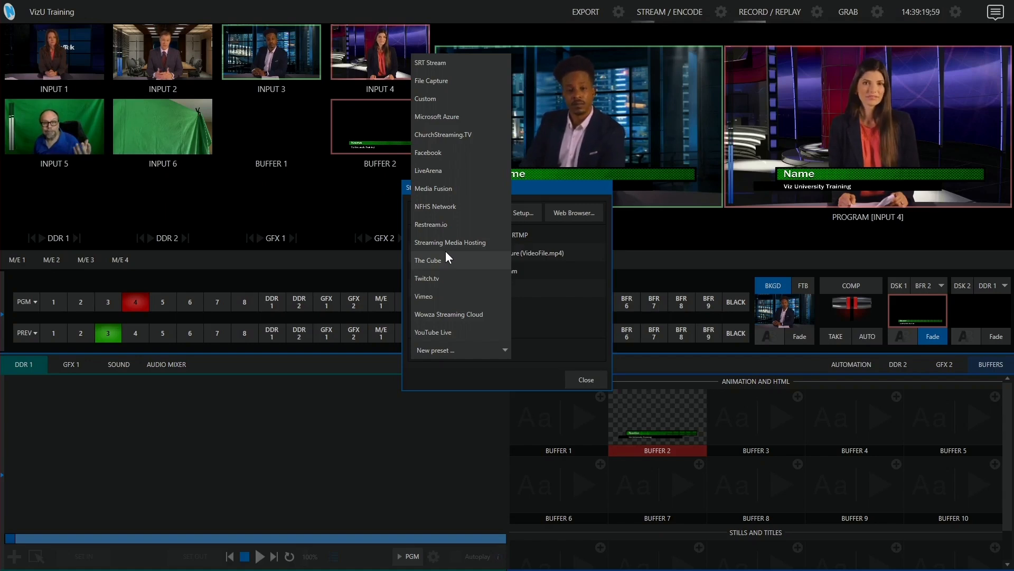
pyautogui.click(437, 152)
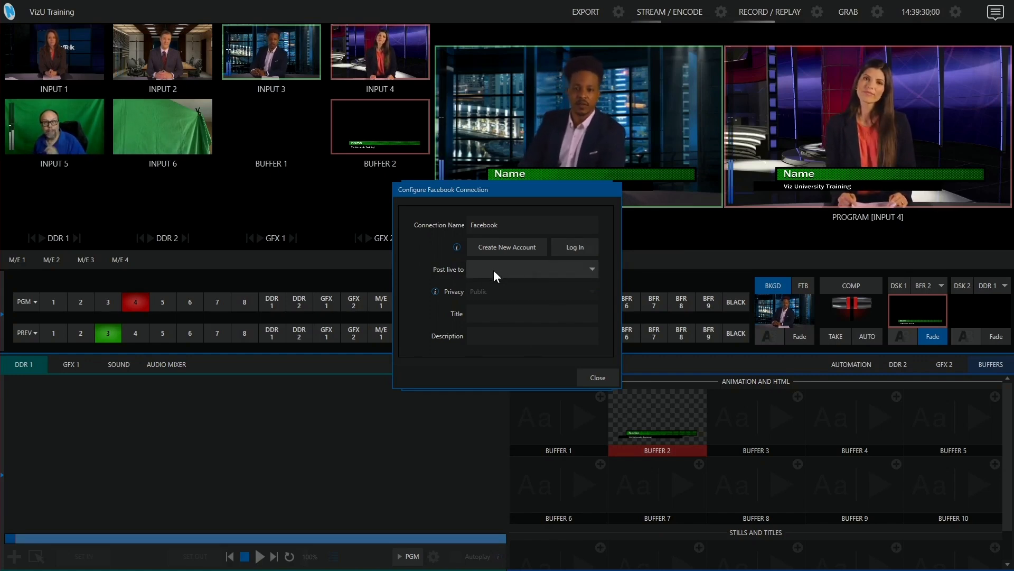
pyautogui.click(598, 377)
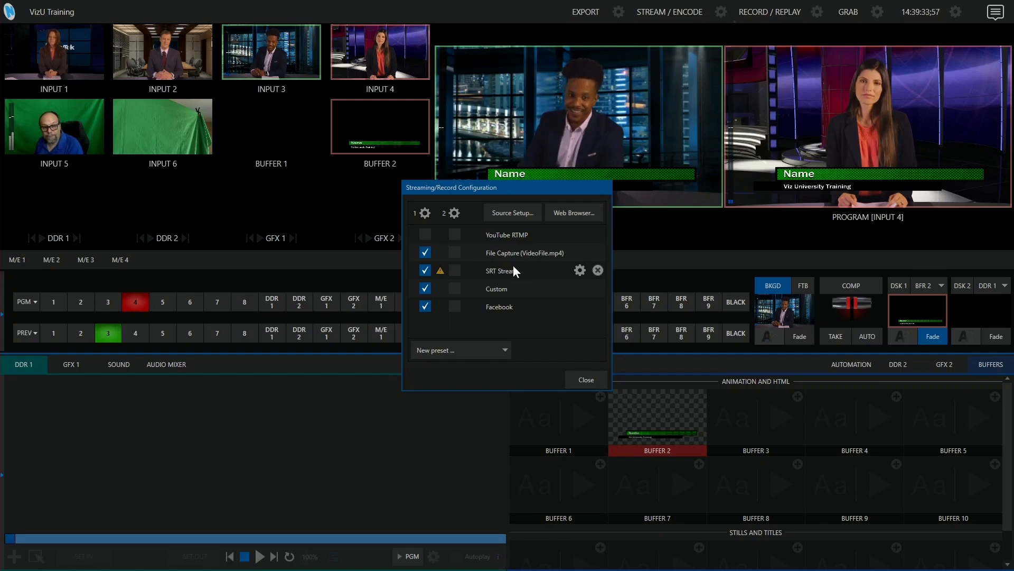
# Step: Review the SRT Stream preset's connection settings, and delete the preset from the list
pyautogui.click(580, 271)
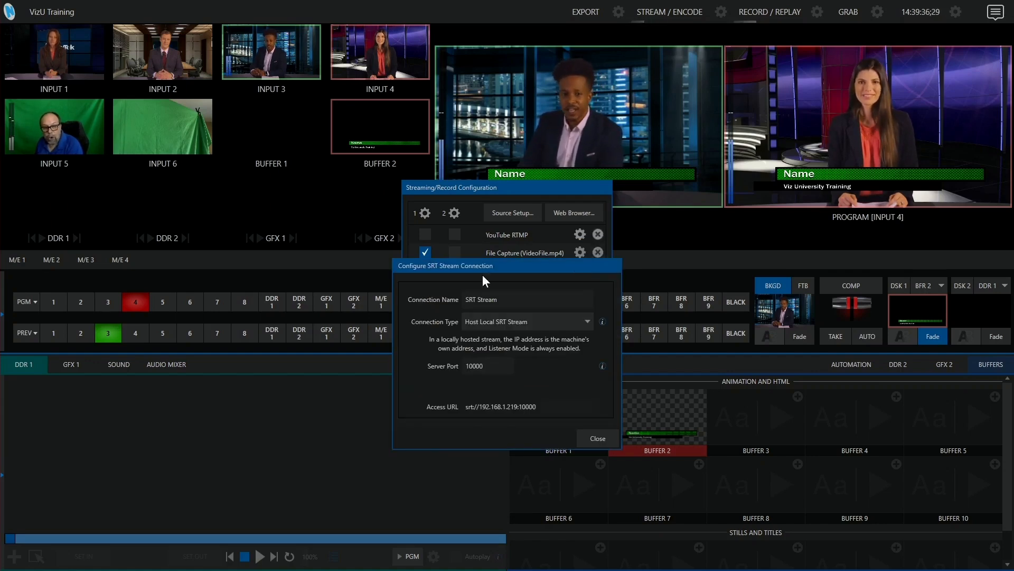
pyautogui.click(596, 438)
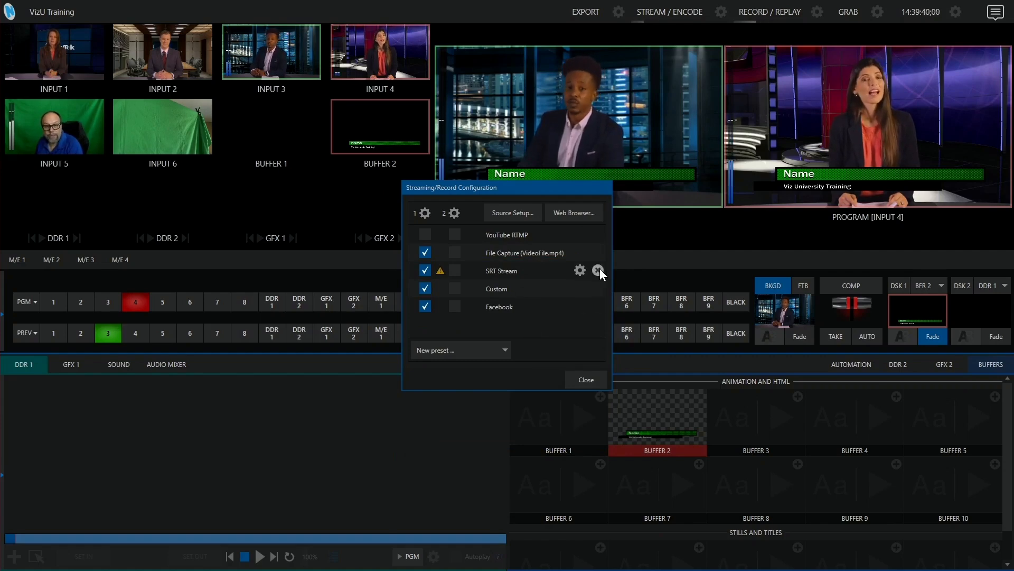
pyautogui.click(598, 270)
pyautogui.click(542, 312)
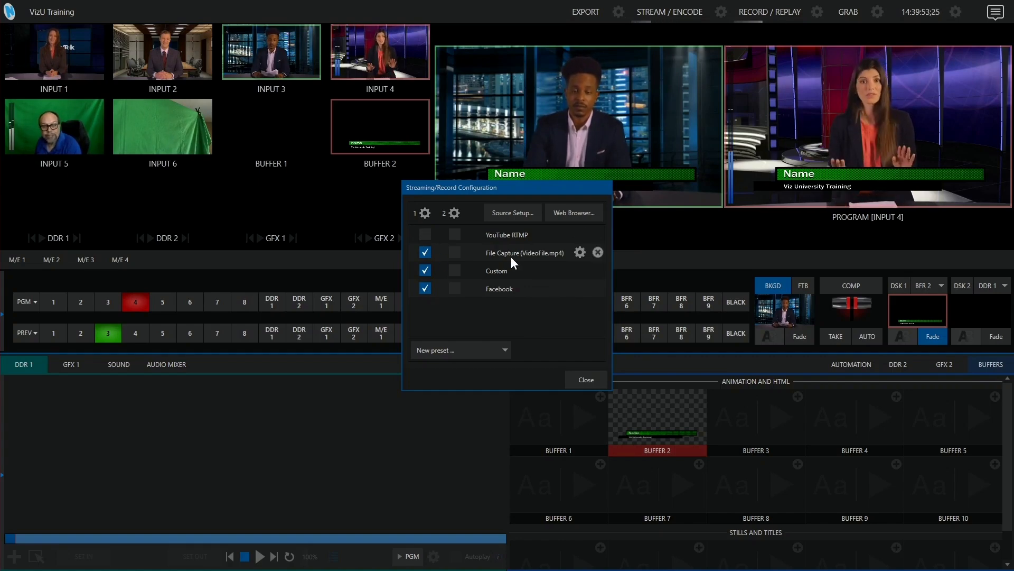
# Step: Disable the File Capture, Custom and Facebook presets on encoder 1
pyautogui.click(425, 253)
pyautogui.click(426, 271)
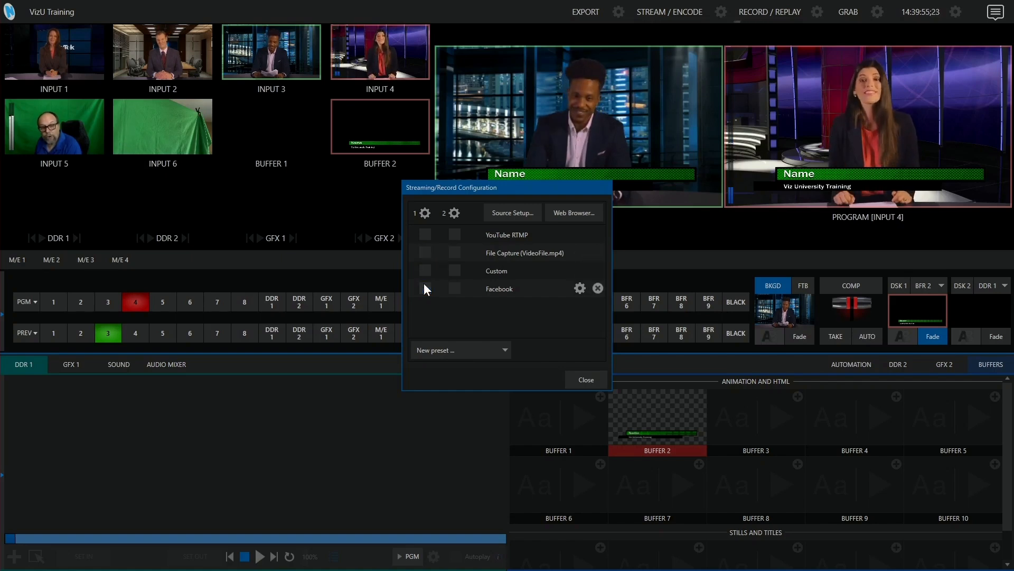
pyautogui.click(426, 289)
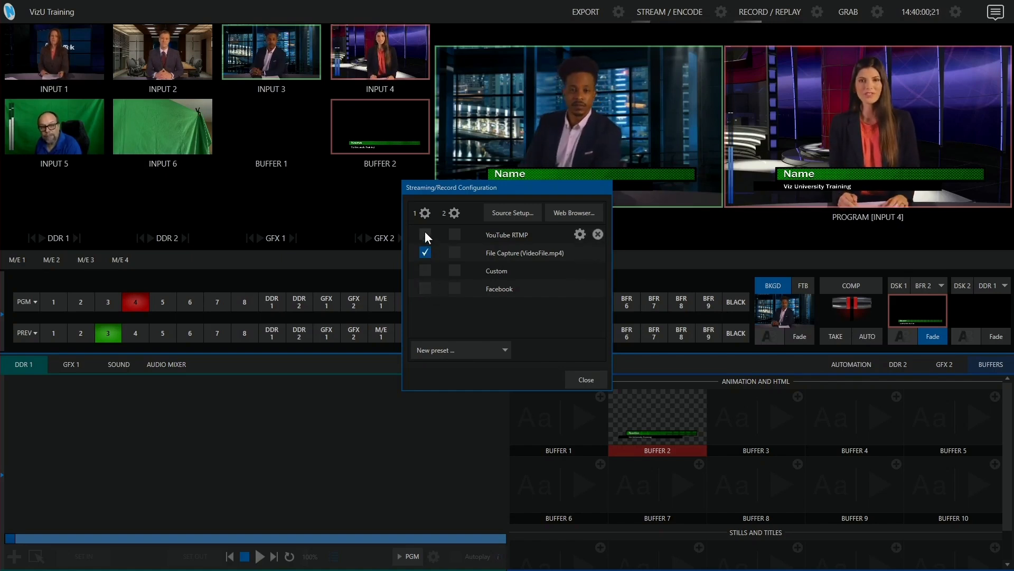
# Step: Enable YouTube RTMP on encoder 1 alongside File Capture, and assign Facebook to encoder 2
pyautogui.click(426, 233)
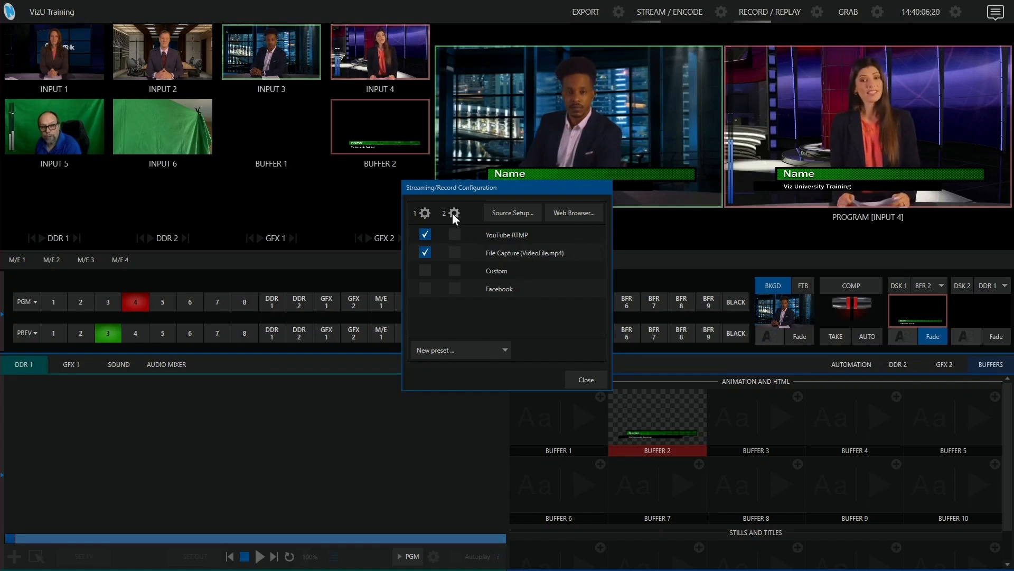
pyautogui.click(455, 288)
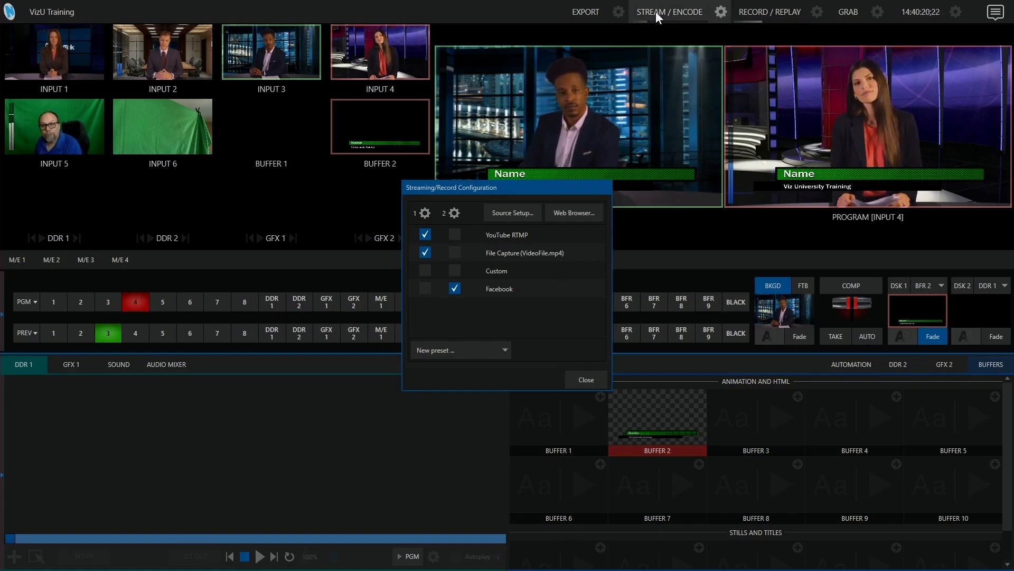
# Step: Disable Facebook on encoder 2 and File Capture on encoder 1, keeping only YouTube RTMP enabled
pyautogui.moveTo(423, 255)
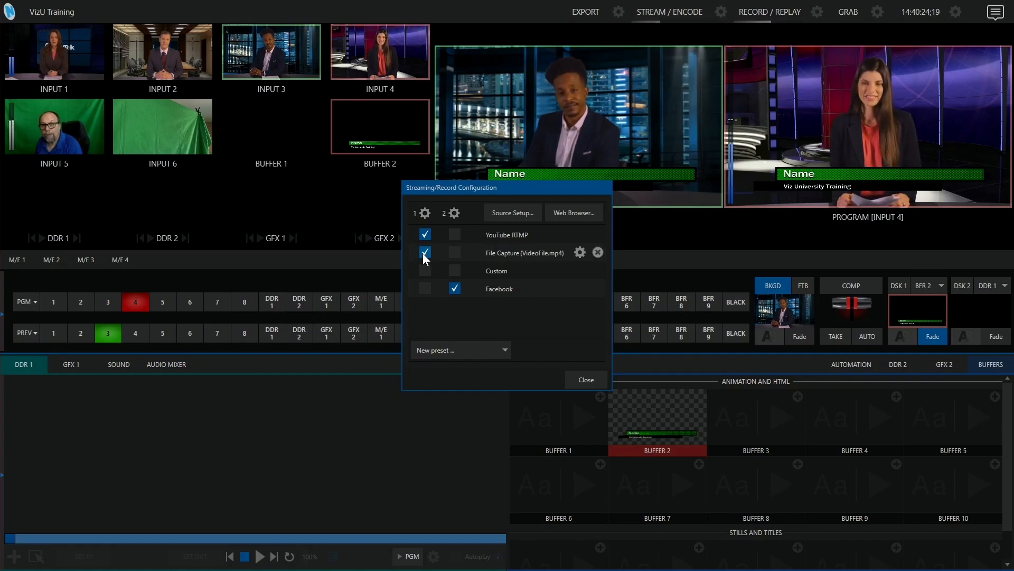
pyautogui.click(455, 289)
pyautogui.click(426, 253)
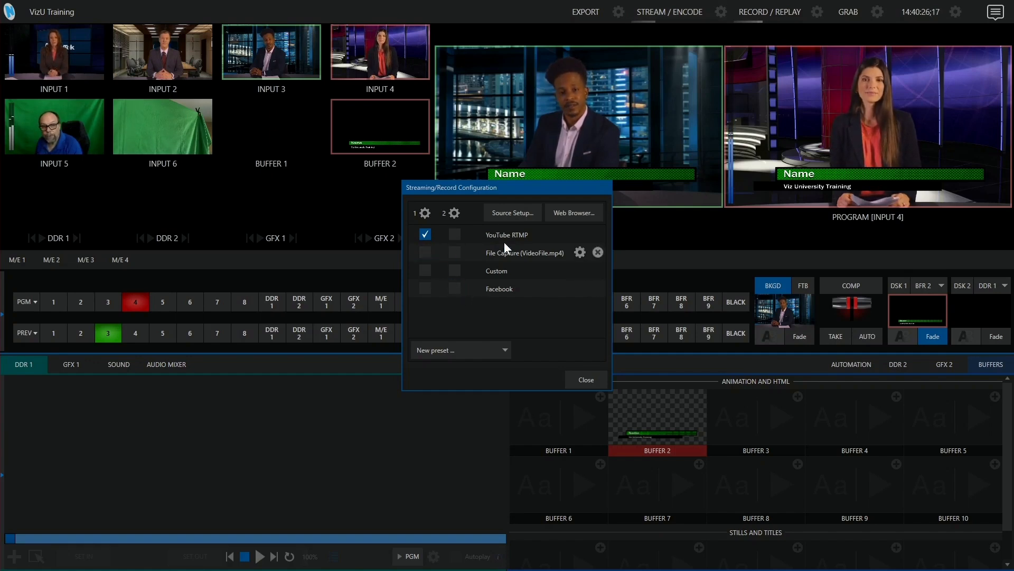
# Step: Enable File Capture on encoder 1 together with YouTube RTMP, and disable it again
pyautogui.moveTo(478, 234)
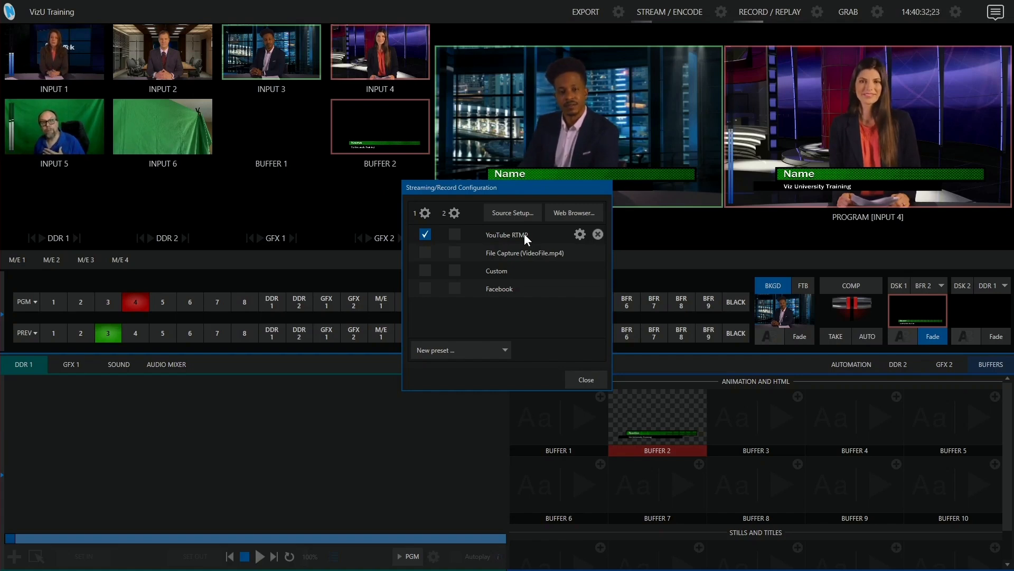
pyautogui.click(426, 252)
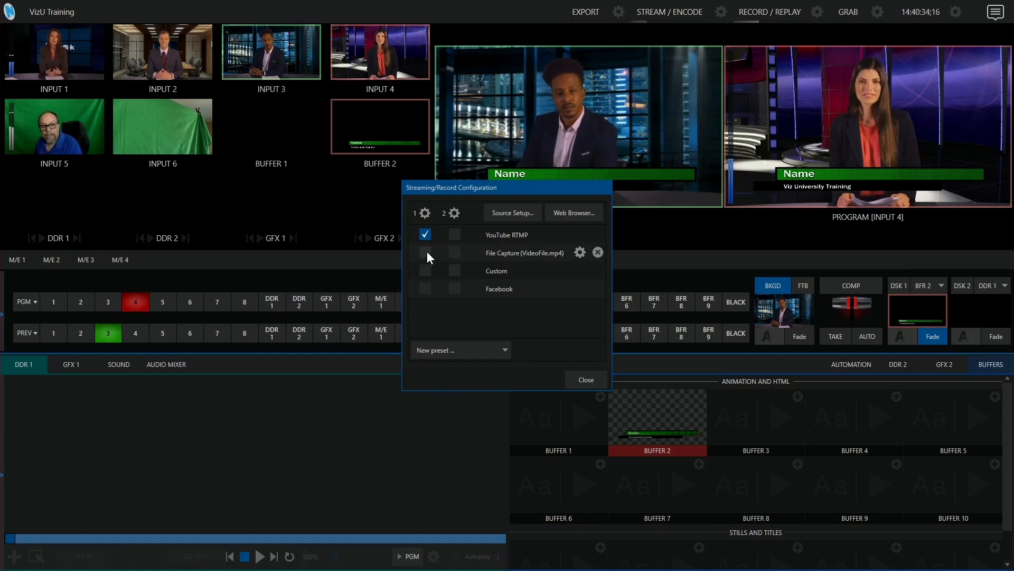
pyautogui.moveTo(544, 255)
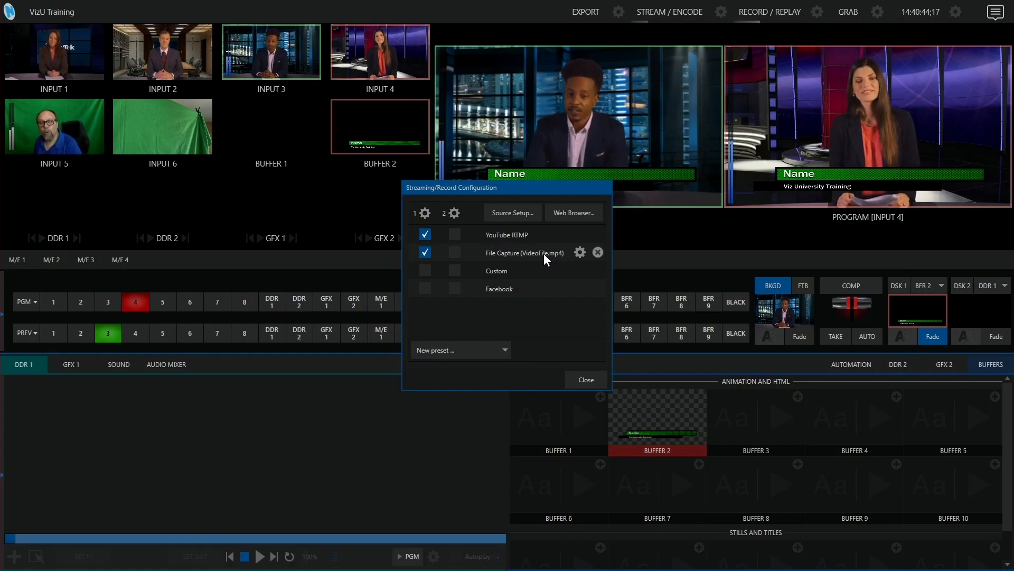
pyautogui.click(428, 253)
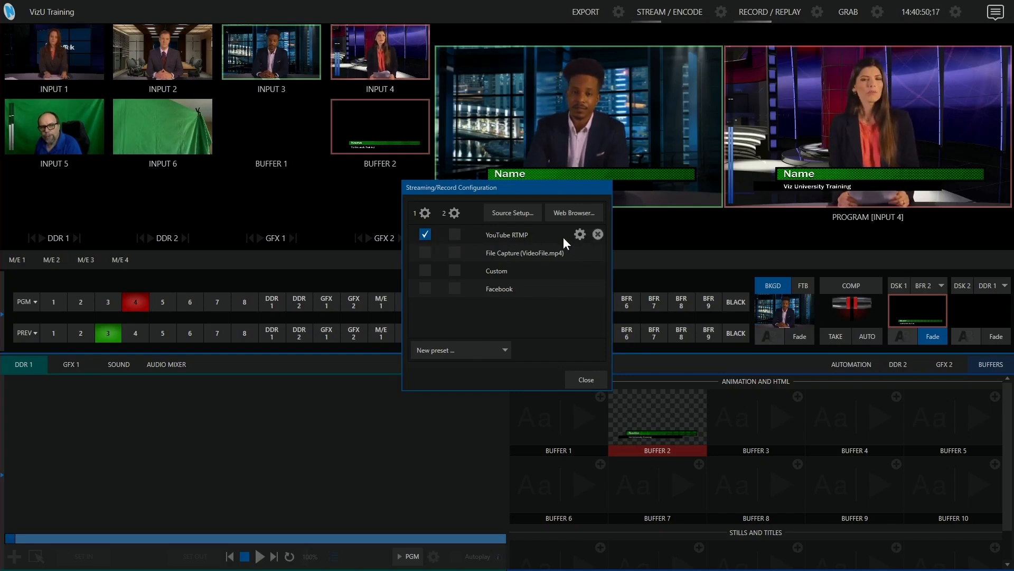
# Step: Locate the stream URL in YouTube Studio's stream settings and reveal the stream key needed for the YouTube RTMP preset
pyautogui.click(579, 236)
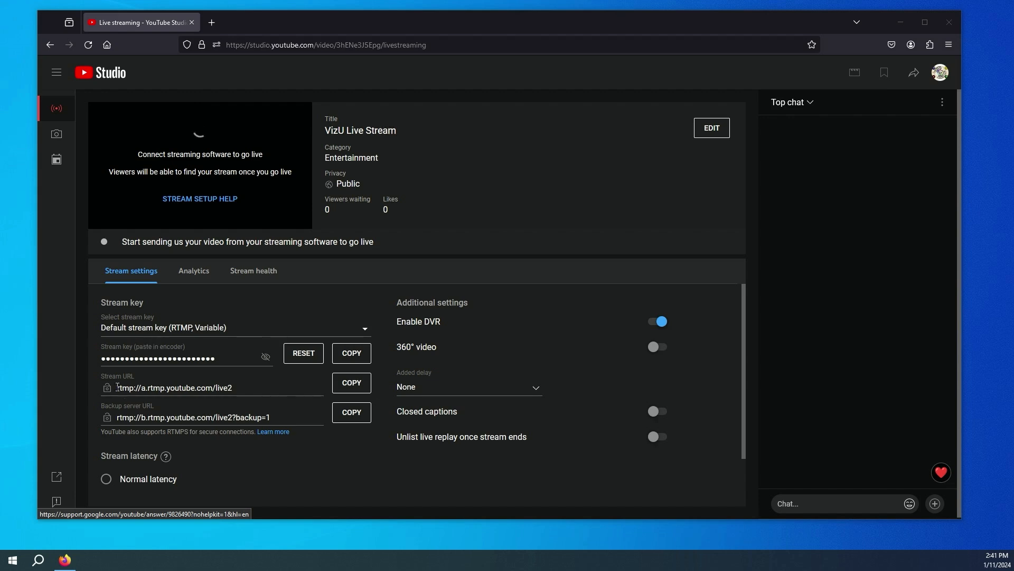
pyautogui.moveTo(232, 387); pyautogui.dragTo(117, 386)
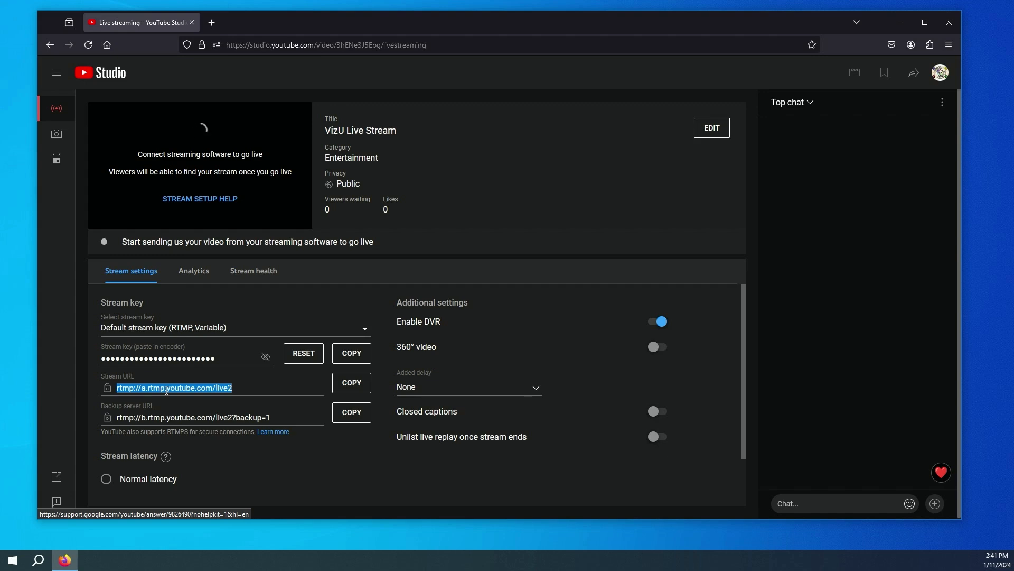
pyautogui.click(266, 357)
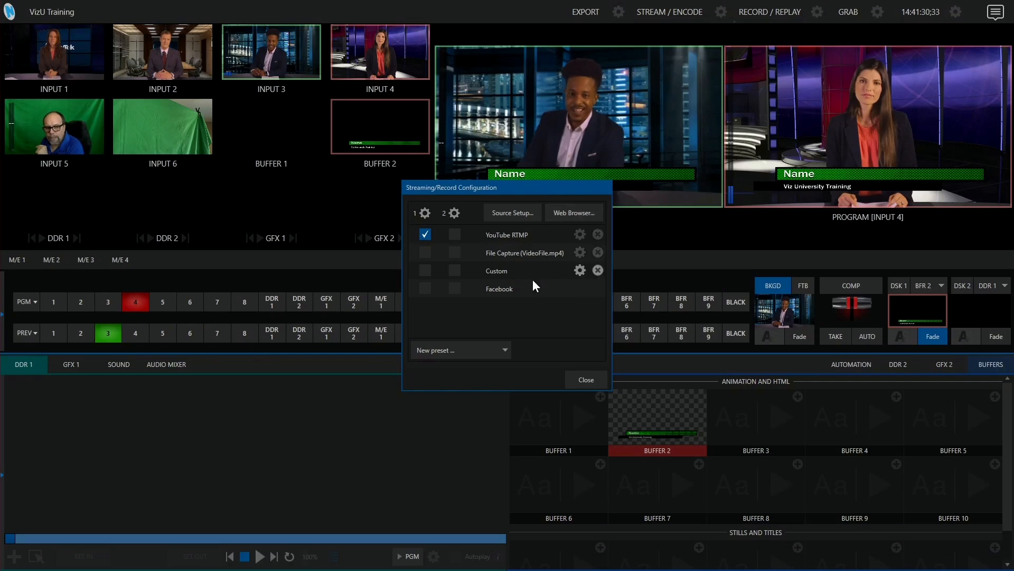
# Step: Check the server address, stream ID and login fields of the YouTube RTMP preset, and close its settings
pyautogui.click(579, 234)
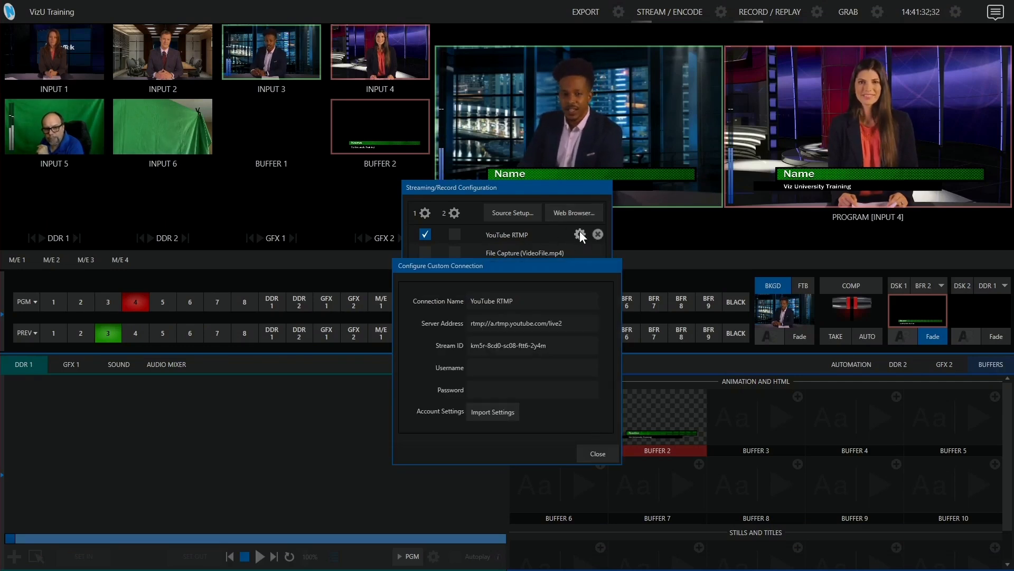
pyautogui.moveTo(479, 323); pyautogui.dragTo(563, 323)
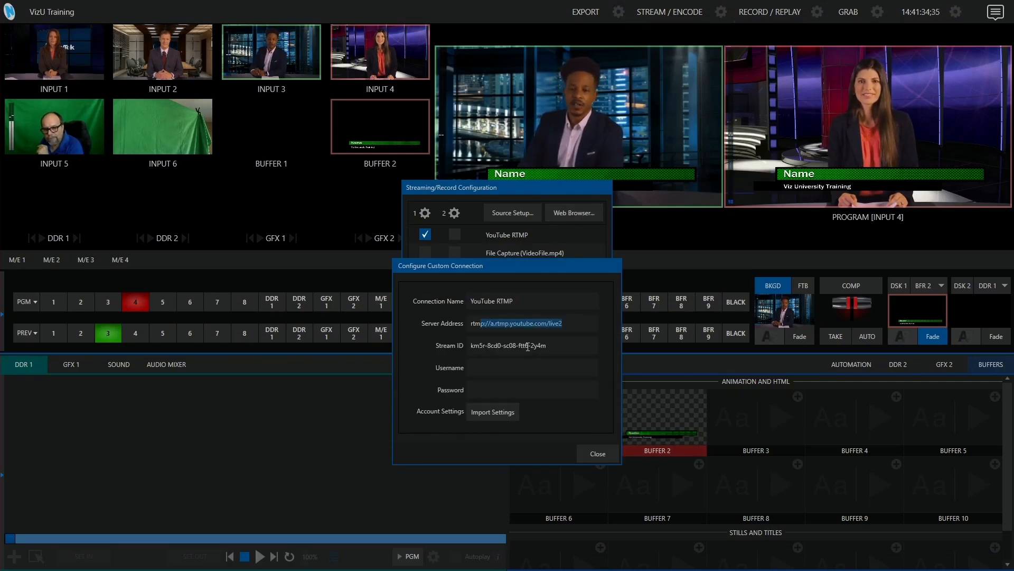
pyautogui.moveTo(484, 345); pyautogui.dragTo(486, 364)
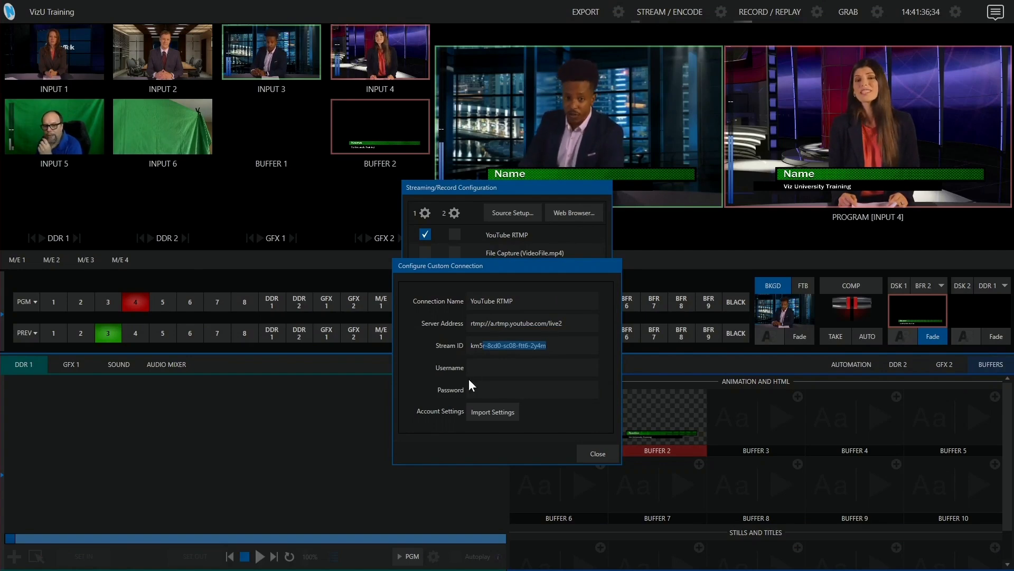
pyautogui.click(488, 366)
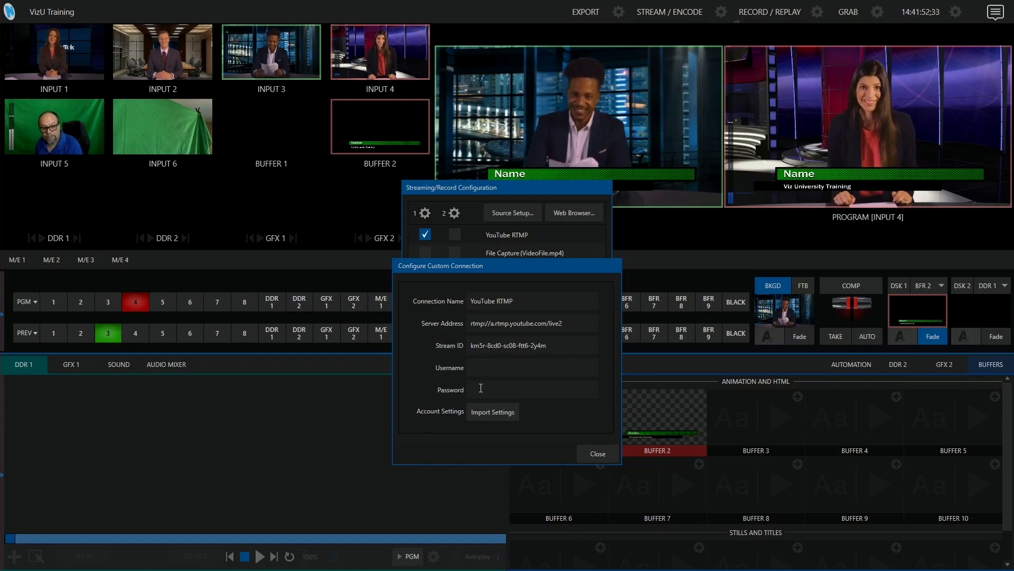
pyautogui.click(604, 451)
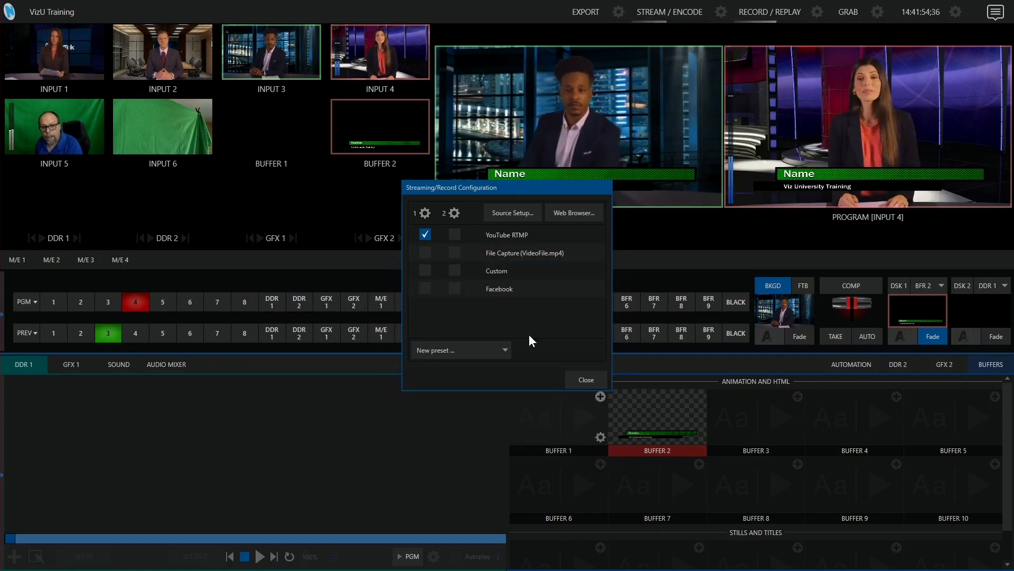
# Step: Start streaming with the YouTube RTMP preset and check the live preview in YouTube Studio
pyautogui.click(589, 379)
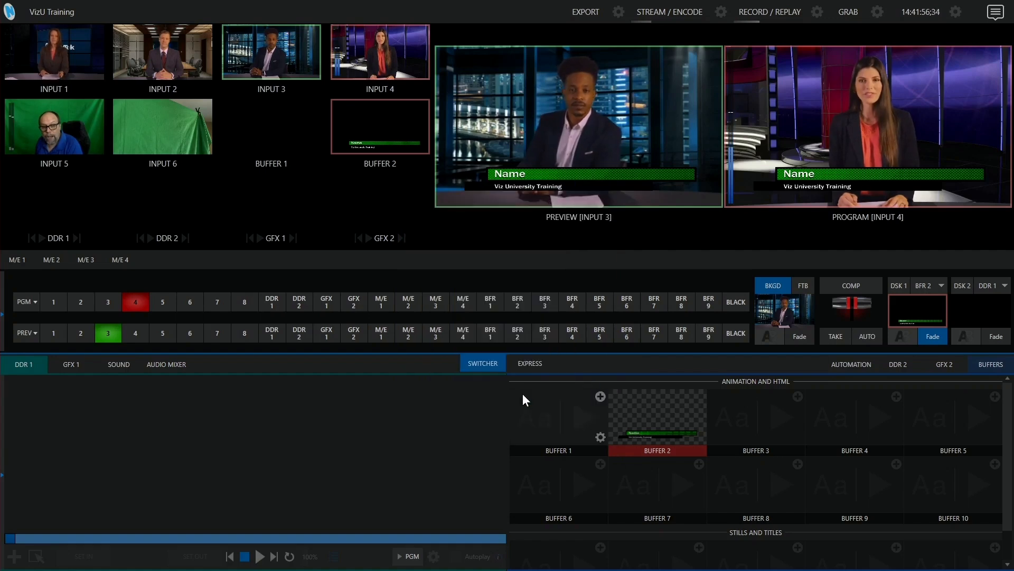
pyautogui.click(667, 14)
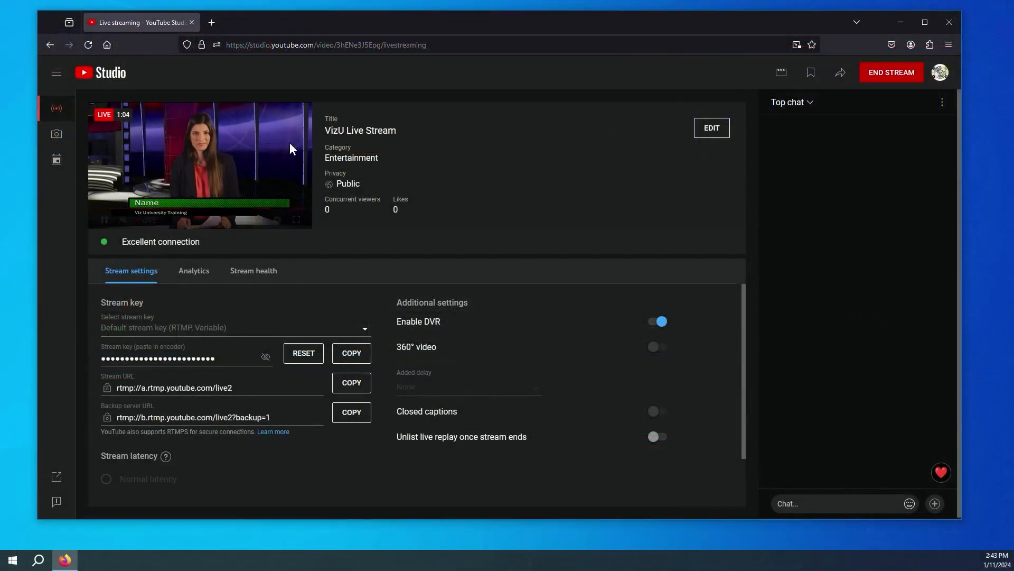
pyautogui.moveTo(263, 165)
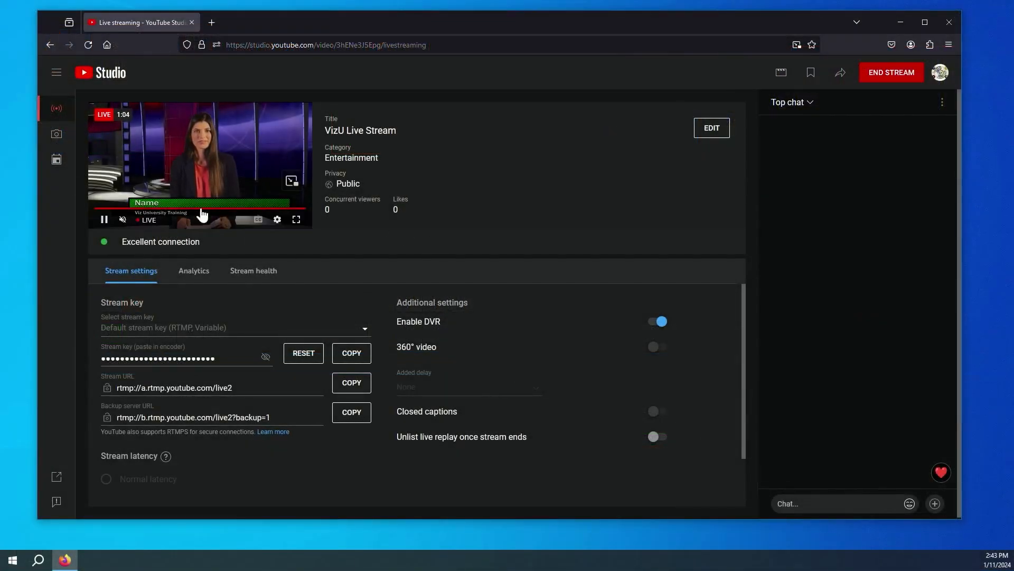